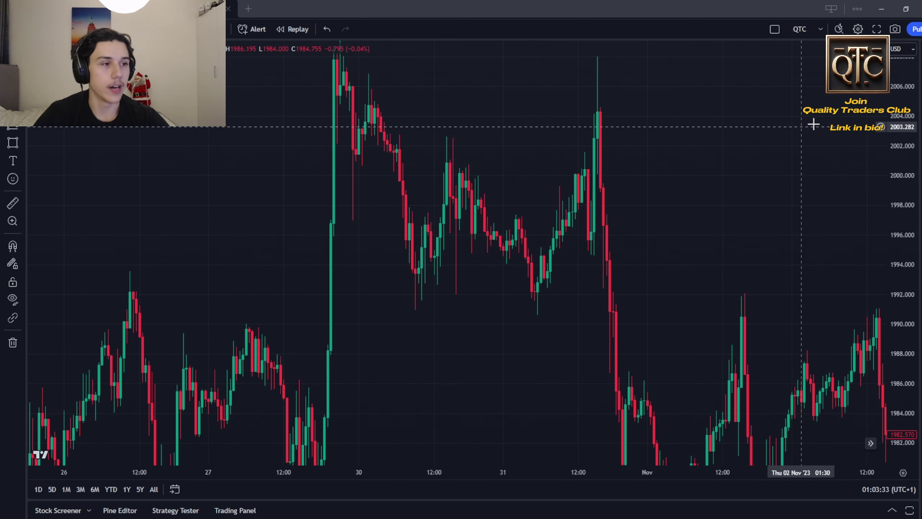
# - Zoom the chart out and bring the empty price area above the candles into view
pyautogui.scroll(-3, 731, 175)
pyautogui.moveTo(896, 177); pyautogui.dragTo(892, 218)
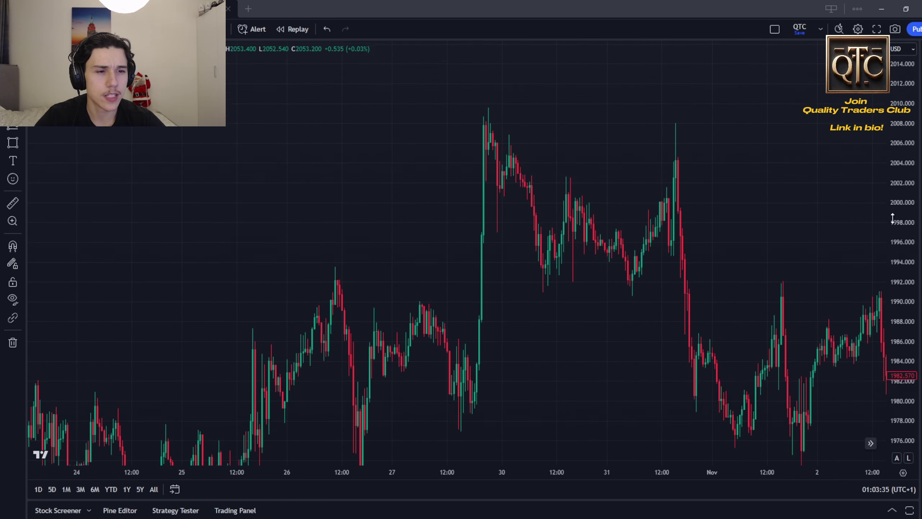
pyautogui.scroll(-4, 796, 216)
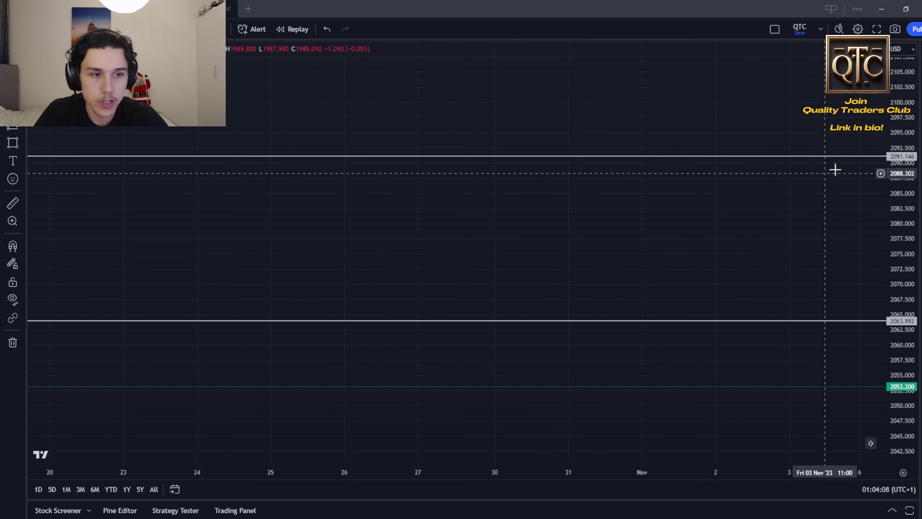
pyautogui.moveTo(903, 225); pyautogui.dragTo(903, 219)
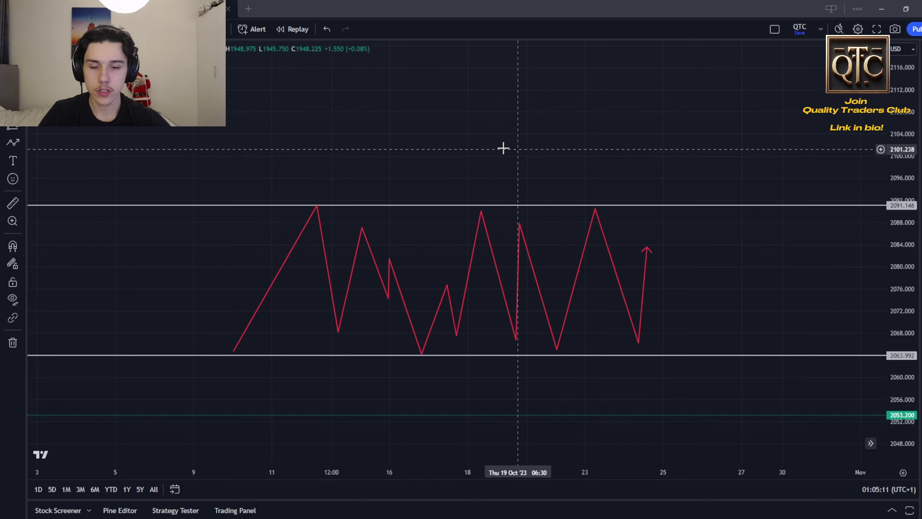
# - Mark the zone beneath the range's lower line with the Measure tool and clear the measurement
pyautogui.moveTo(560, 149); pyautogui.dragTo(627, 149)
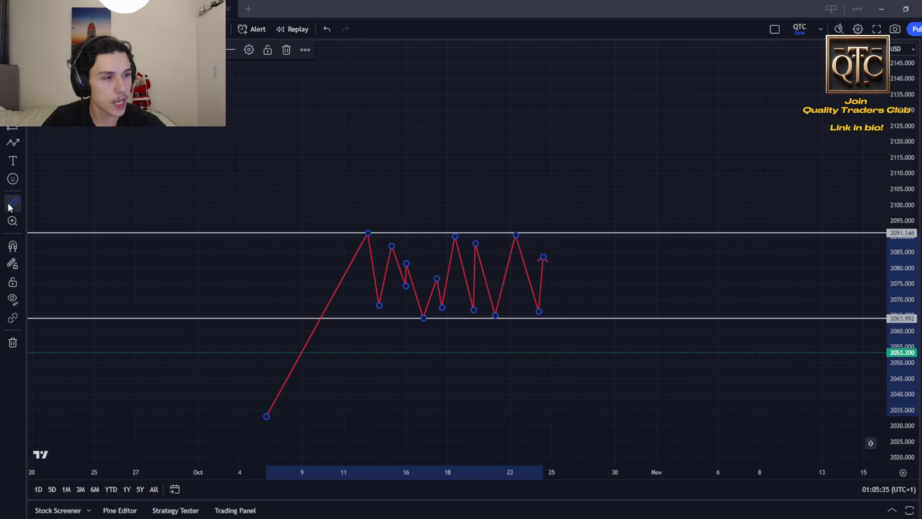
pyautogui.click(11, 205)
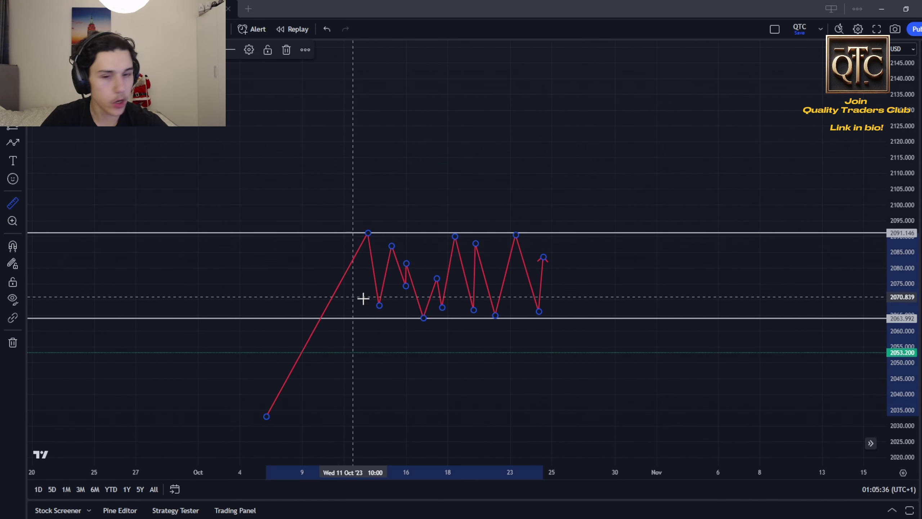
pyautogui.click(335, 334)
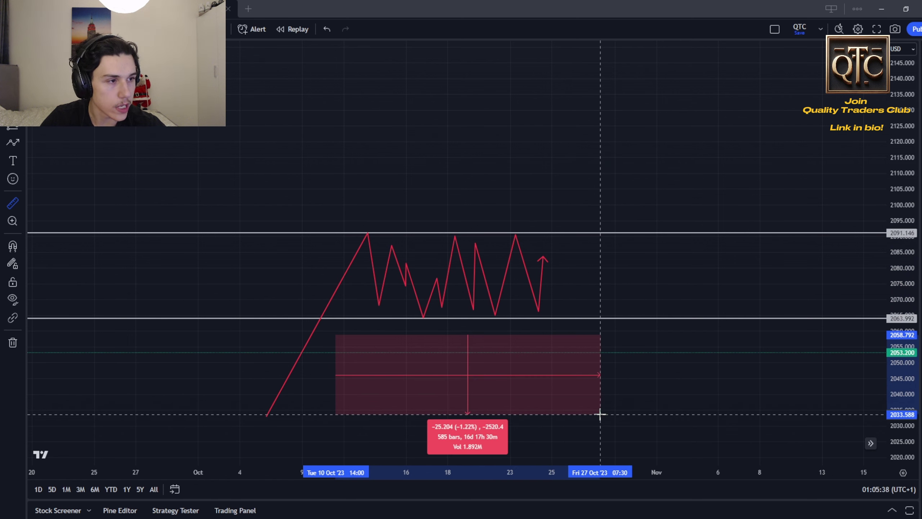
pyautogui.hotkey('ctrl', 'z')
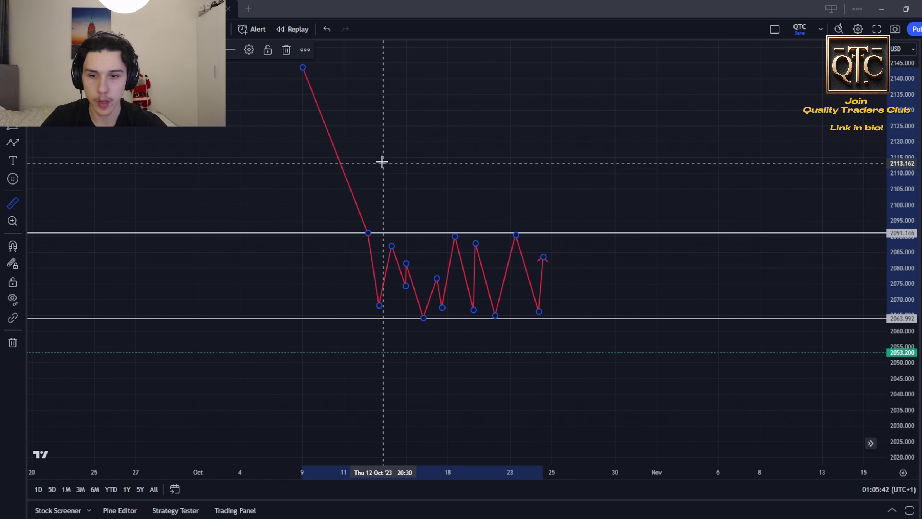
# - Mark the zone above the range's upper line twice with the Measure tool and clear it
pyautogui.click(359, 153)
pyautogui.click(581, 206)
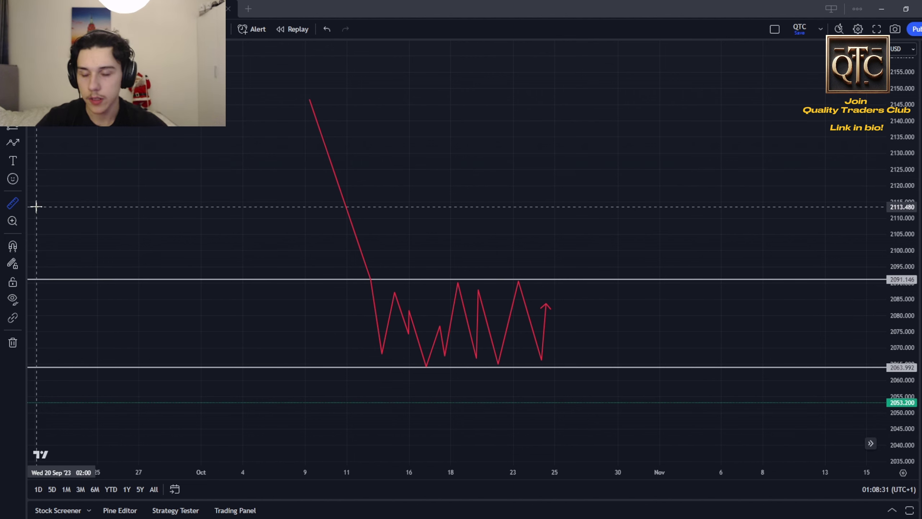
pyautogui.click(361, 188)
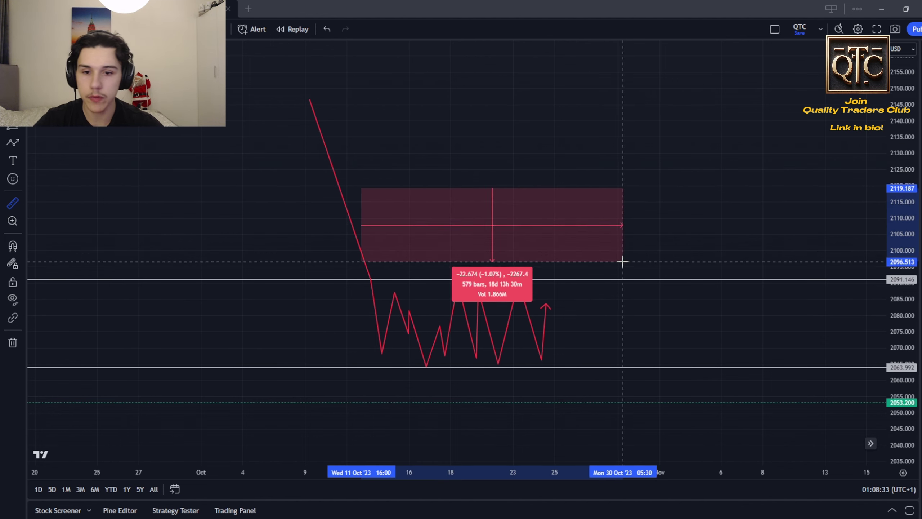
pyautogui.press('Escape')
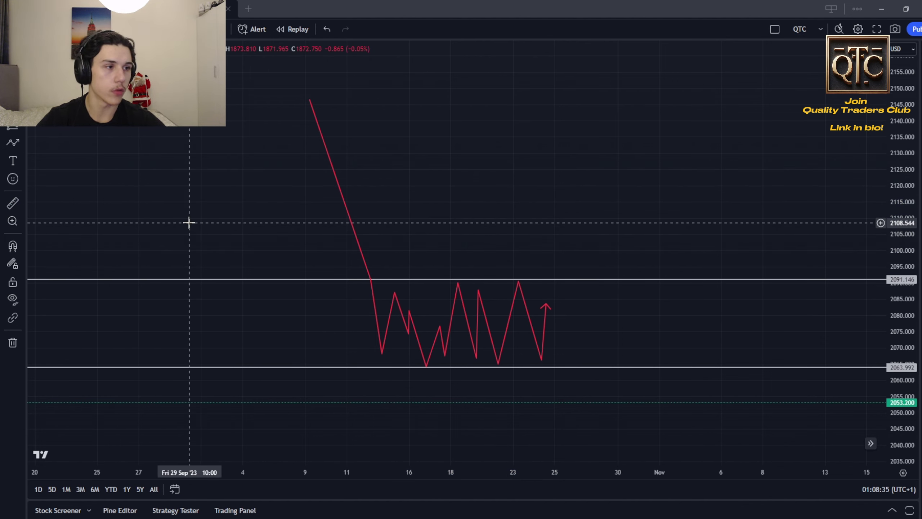
# - Reposition the Liquidity label and move the price path's starting point below the range, to about 2029
pyautogui.moveTo(309, 101); pyautogui.dragTo(289, 335)
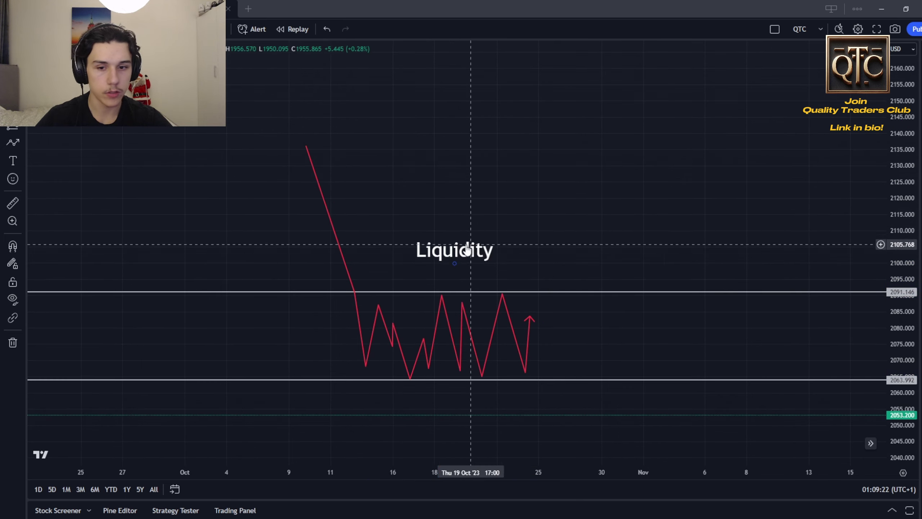
pyautogui.moveTo(471, 249); pyautogui.dragTo(469, 223)
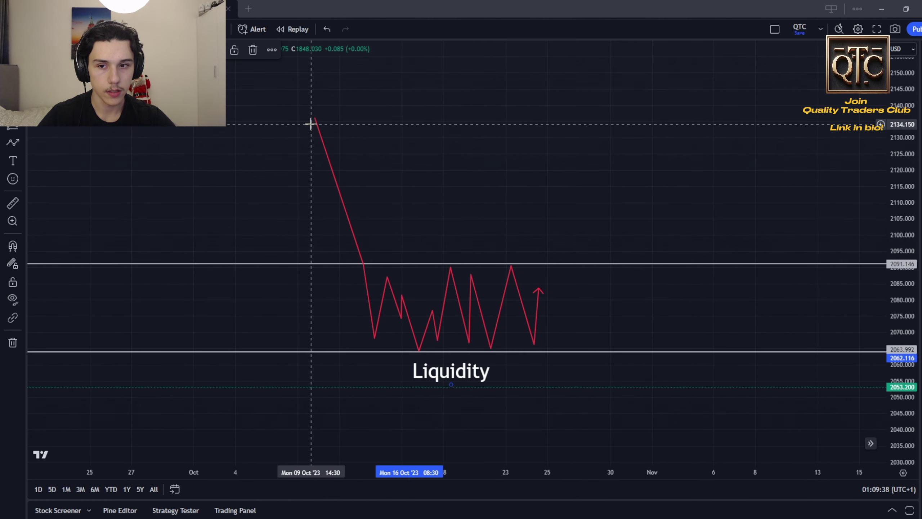
pyautogui.moveTo(311, 124); pyautogui.dragTo(260, 488)
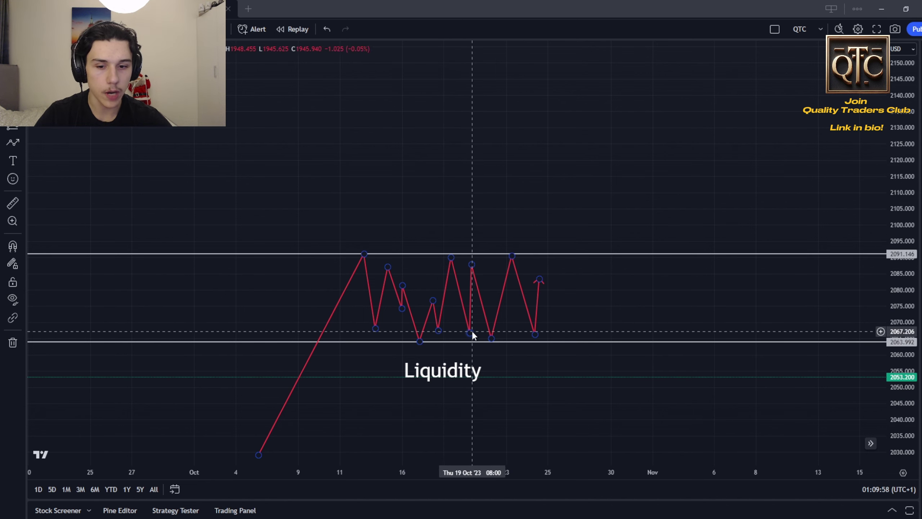
# - Pull one mid-range swing low below the lower line and aim the separate arrow at the area below, followed by above, the range
pyautogui.moveTo(470, 331); pyautogui.dragTo(475, 409)
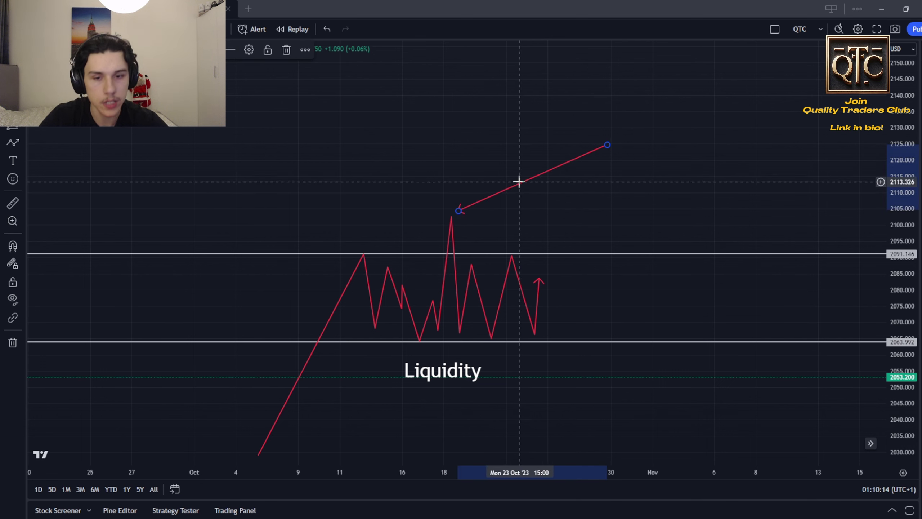
pyautogui.moveTo(458, 211); pyautogui.dragTo(441, 378)
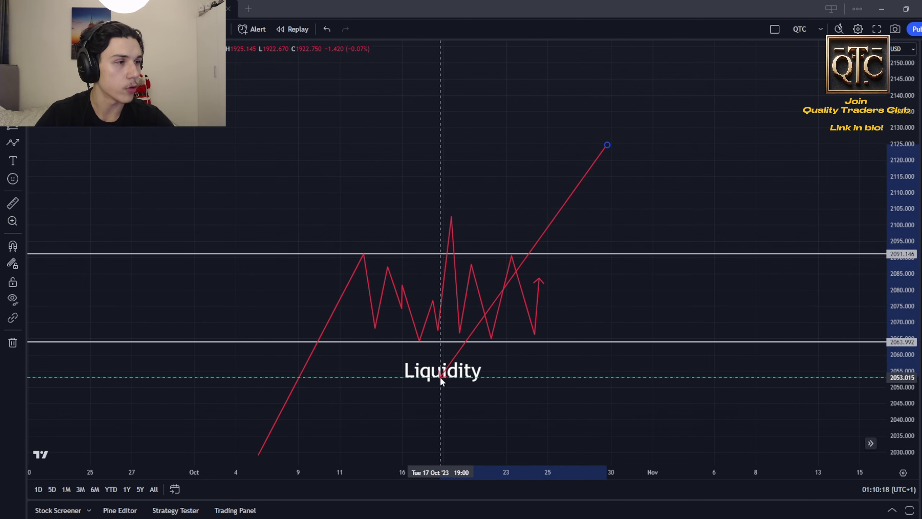
pyautogui.moveTo(440, 378); pyautogui.dragTo(536, 190)
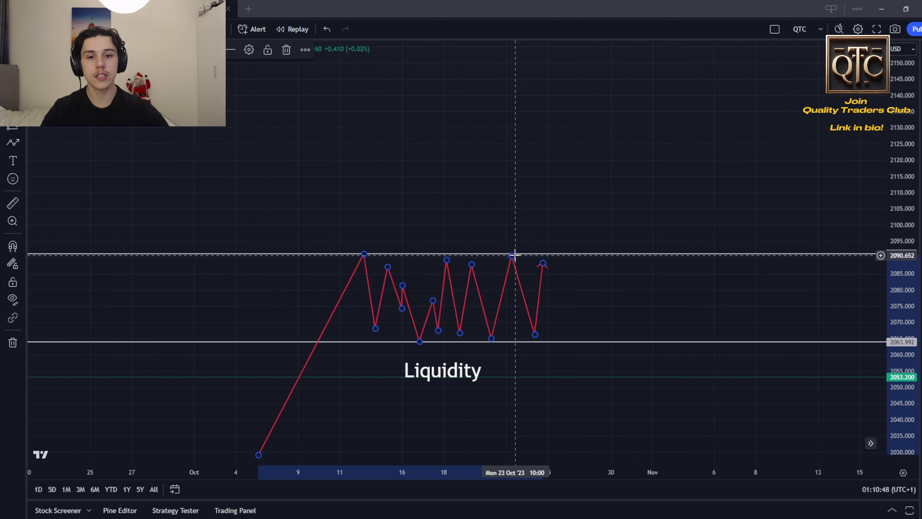
# - Reshape the path to touch the upper line, sweep below the lower line to about 2054, and end above the range at about 2103
pyautogui.moveTo(515, 255)
pyautogui.mouseDown()
pyautogui.moveTo(520, 246)
pyautogui.moveTo(514, 254)
pyautogui.mouseUp()
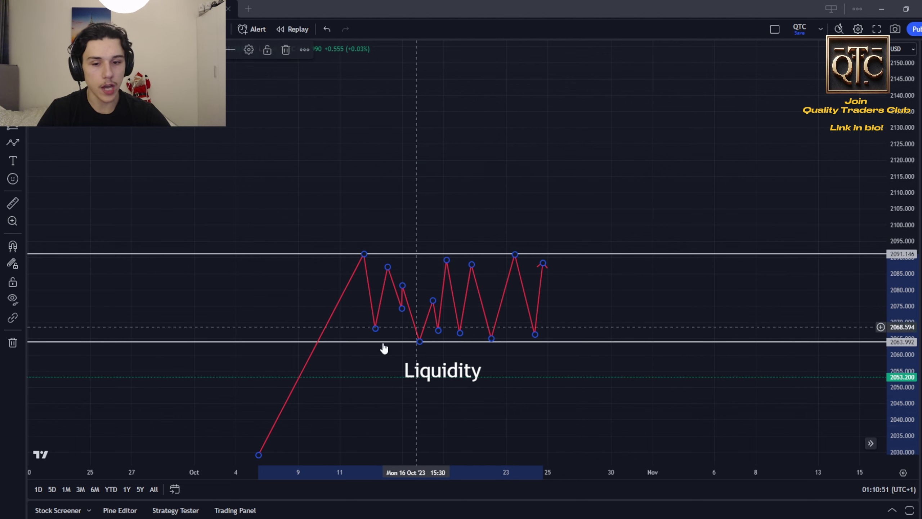
pyautogui.moveTo(447, 259)
pyautogui.mouseDown()
pyautogui.moveTo(450, 211)
pyautogui.moveTo(445, 267)
pyautogui.mouseUp()
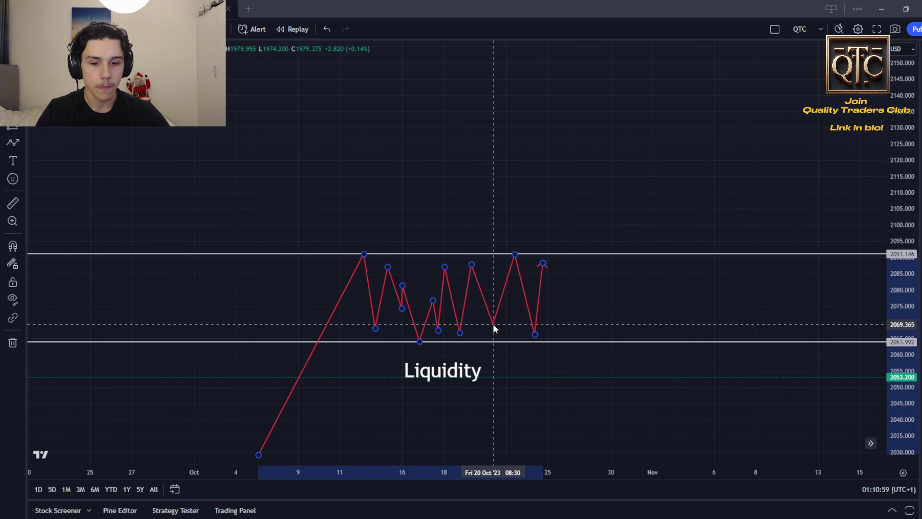
pyautogui.moveTo(535, 334); pyautogui.dragTo(535, 375)
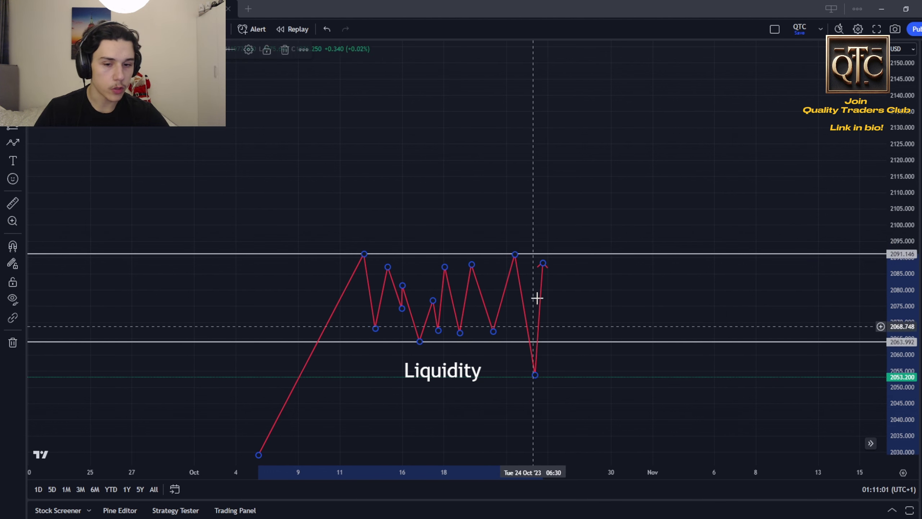
pyautogui.moveTo(544, 264); pyautogui.dragTo(550, 217)
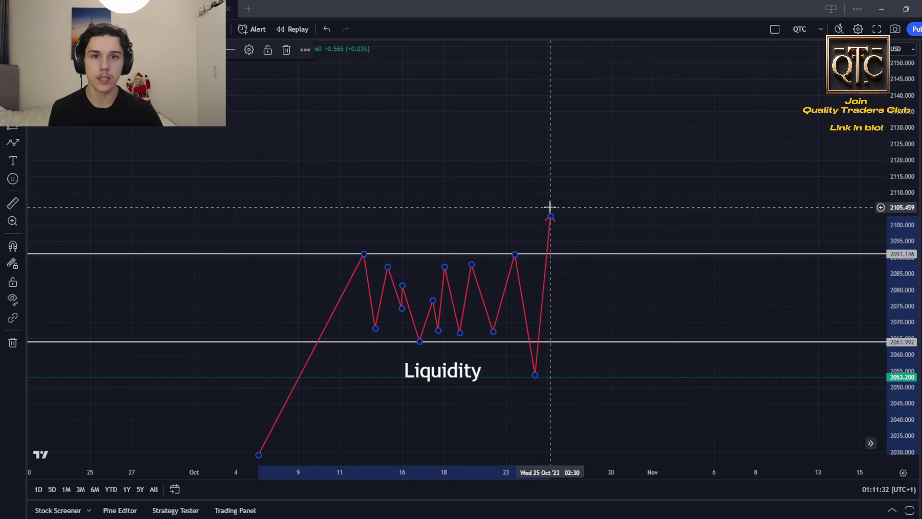
# - Delete the example price path drawn through the range
pyautogui.press('Delete')
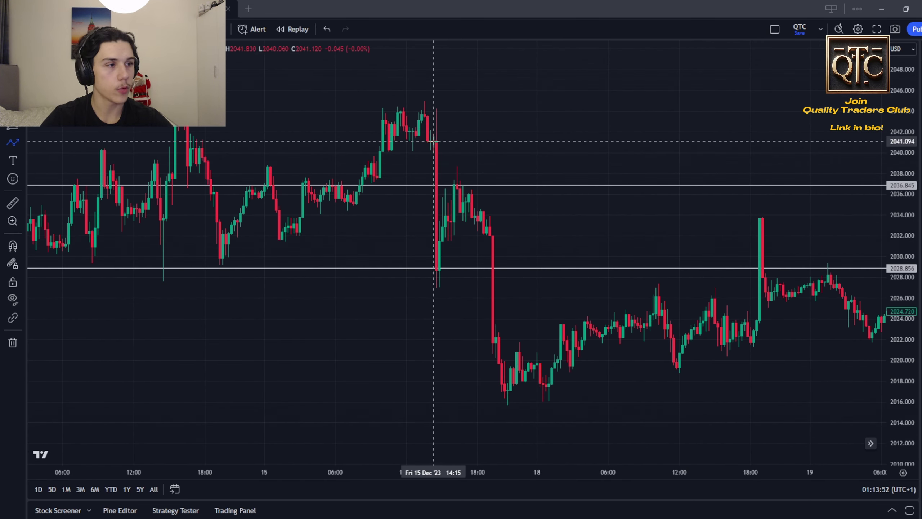
# - Draw an arrowed path following the 15 December drop to the lower line and the stepped recovery to just above the upper line
pyautogui.click(427, 138)
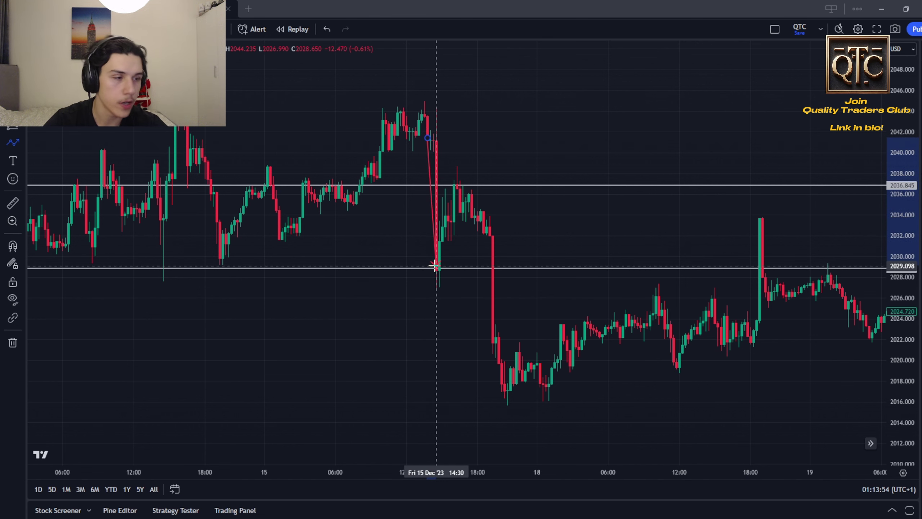
pyautogui.press('Escape')
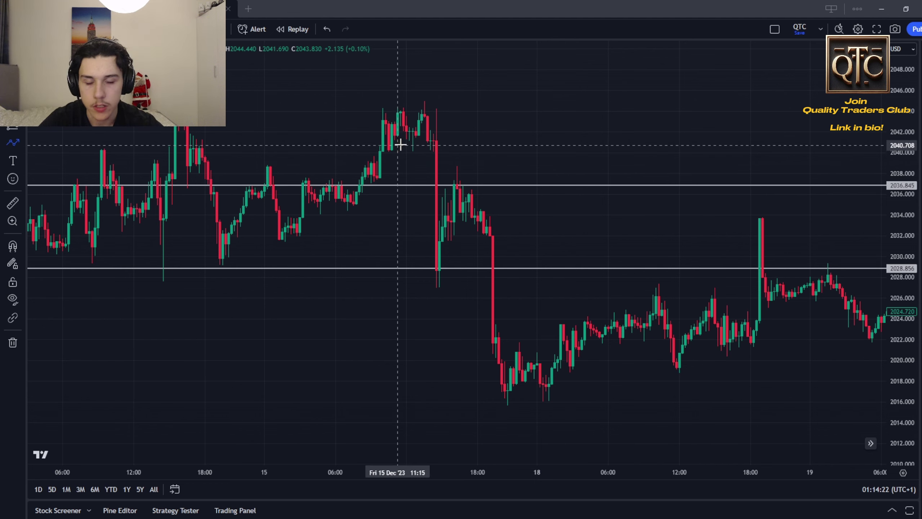
pyautogui.click(433, 141)
pyautogui.click(433, 264)
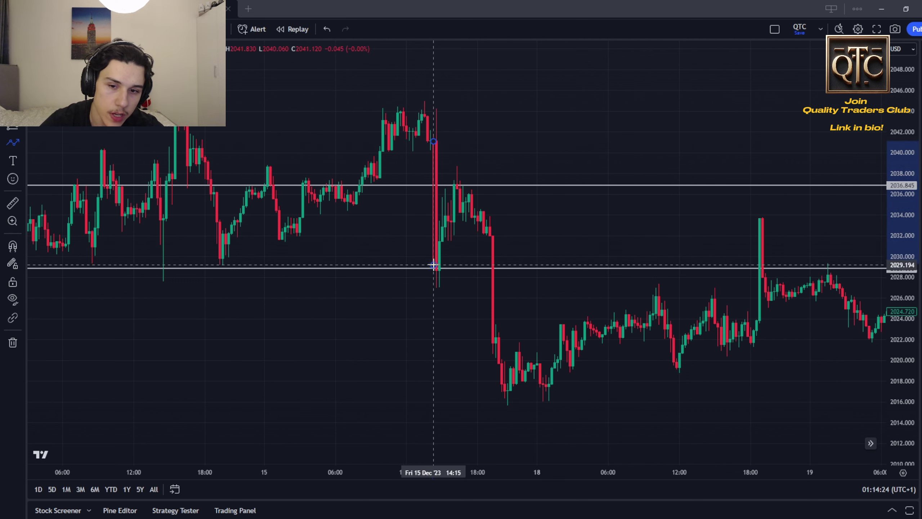
pyautogui.click(442, 214)
pyautogui.click(447, 225)
pyautogui.click(450, 204)
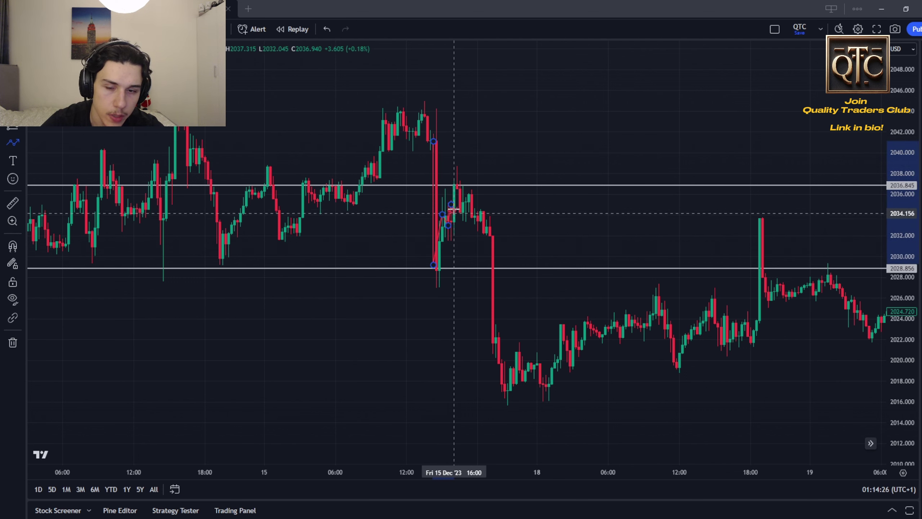
pyautogui.click(452, 164)
pyautogui.press('Escape')
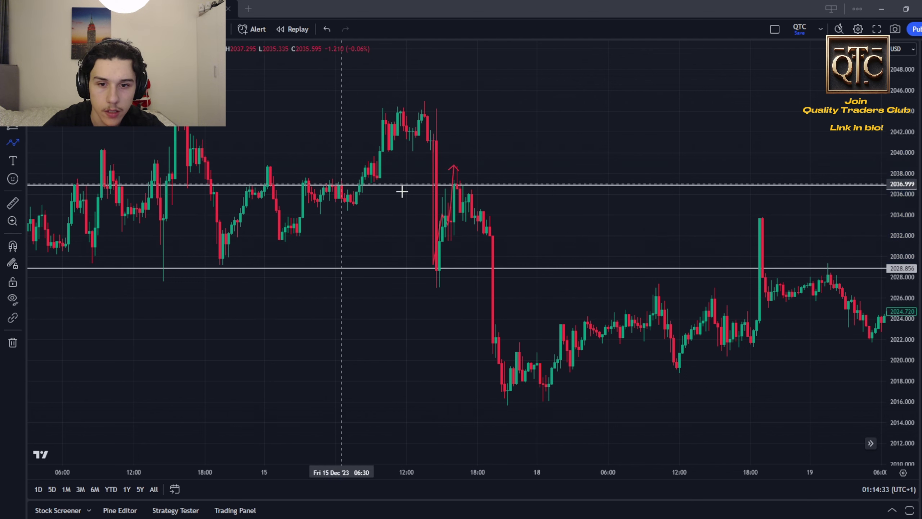
# - Draw a second arrowed path from the upper line down to just above the lower line along the 15 December decline
pyautogui.click(456, 185)
pyautogui.click(492, 260)
pyautogui.press('Escape')
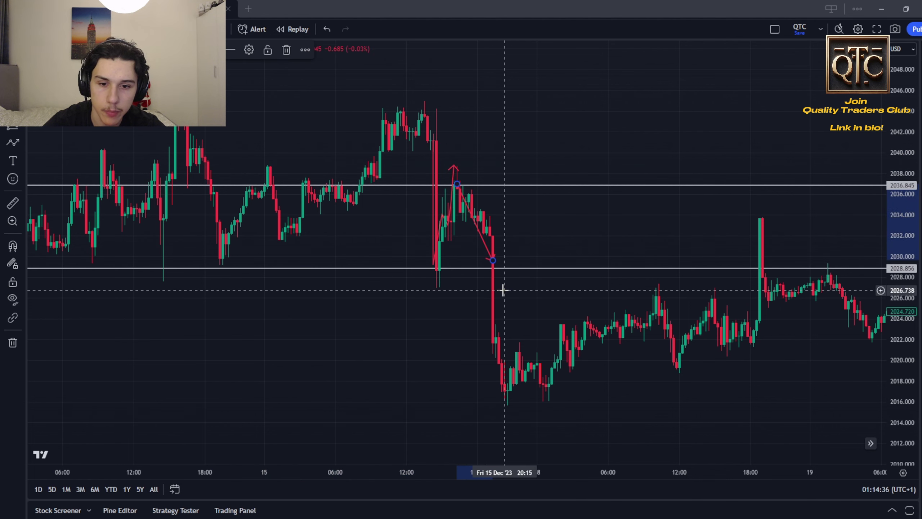
pyautogui.press('Escape')
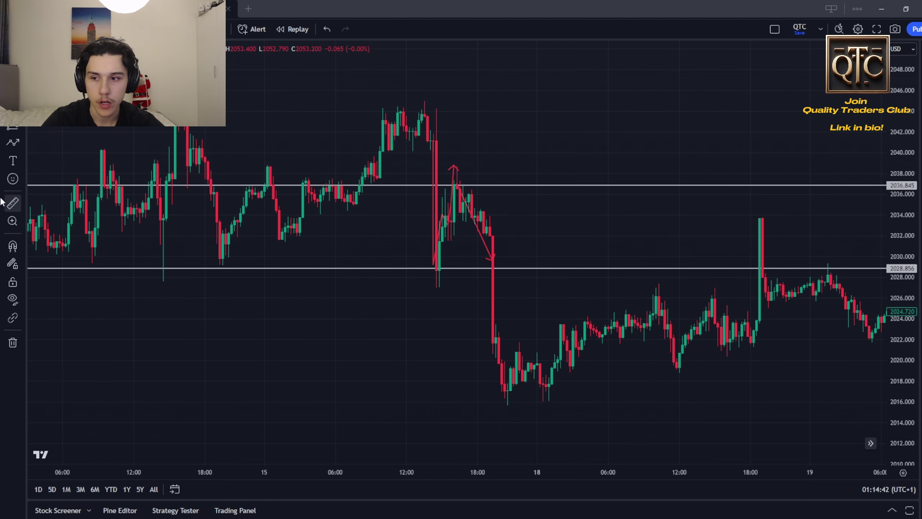
# - Mark the zone around the upper line repeatedly with the Measure tool, and point out the area near the lower line
pyautogui.keyDown('shift'); pyautogui.click(371, 171); pyautogui.keyUp('shift')
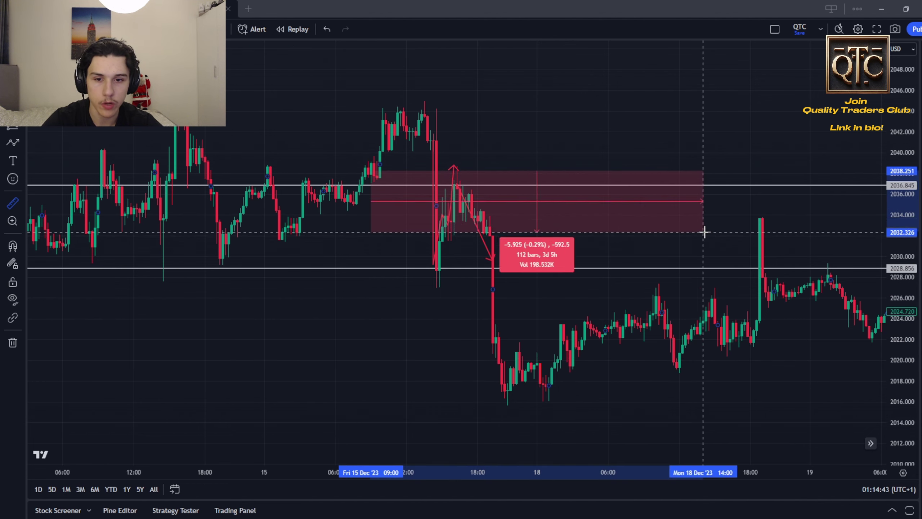
pyautogui.click(793, 216)
pyautogui.click(830, 216)
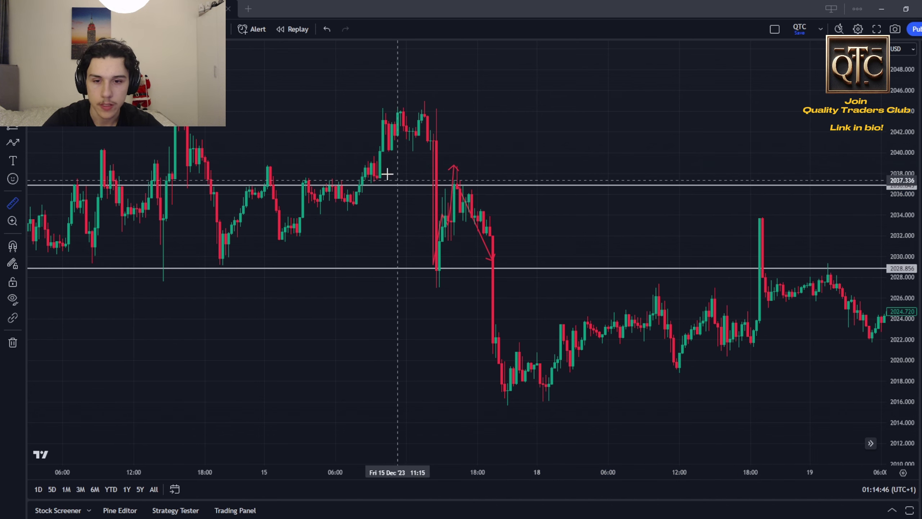
pyautogui.keyDown('shift'); pyautogui.click(372, 165); pyautogui.keyUp('shift')
pyautogui.click(697, 216)
pyautogui.click(13, 203)
pyautogui.click(407, 179)
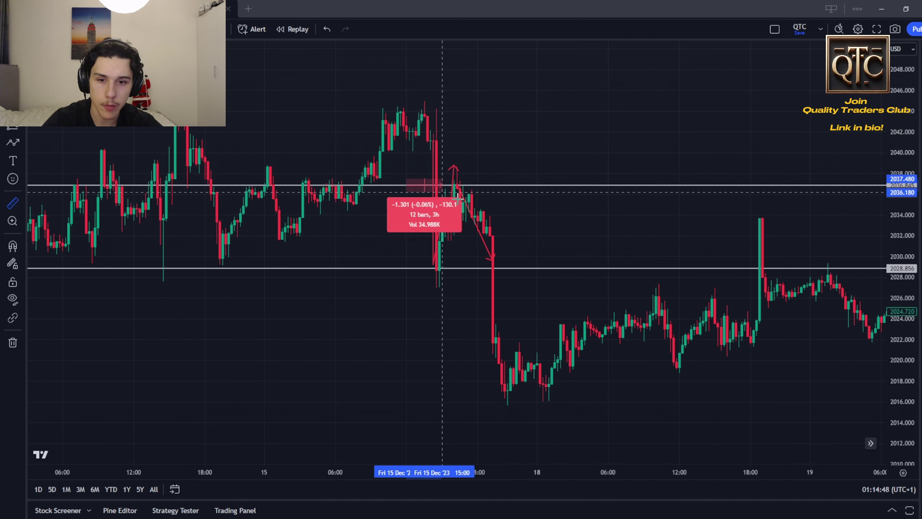
pyautogui.click(574, 223)
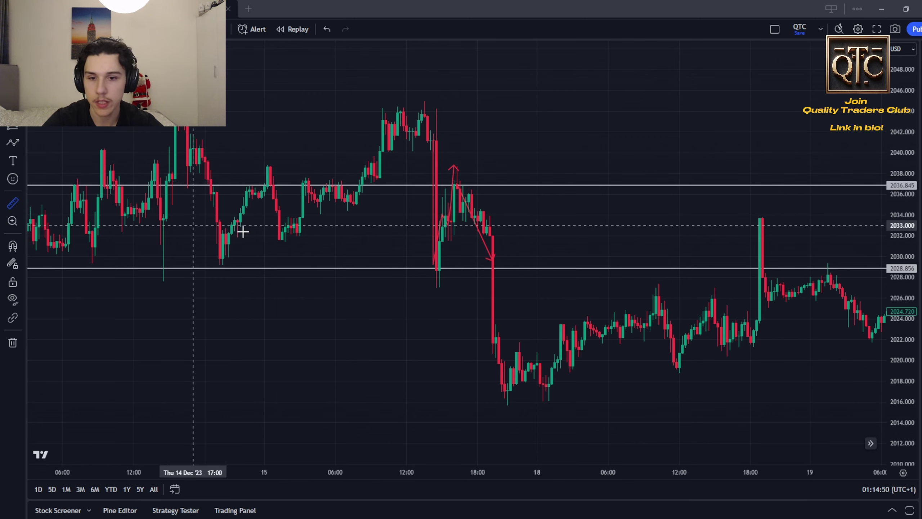
pyautogui.moveTo(415, 260); pyautogui.dragTo(426, 261)
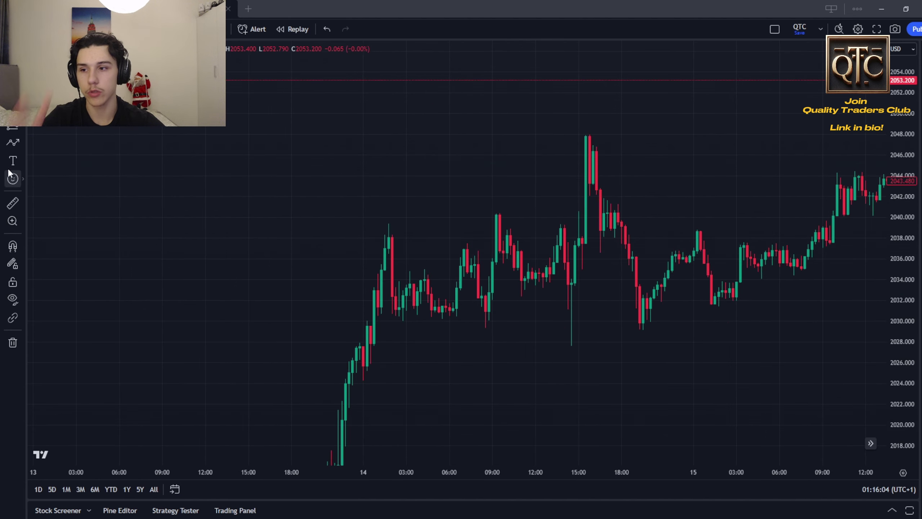
# - Place a horizontal line at about 2038.6 across the 14 December highs
pyautogui.click(457, 231)
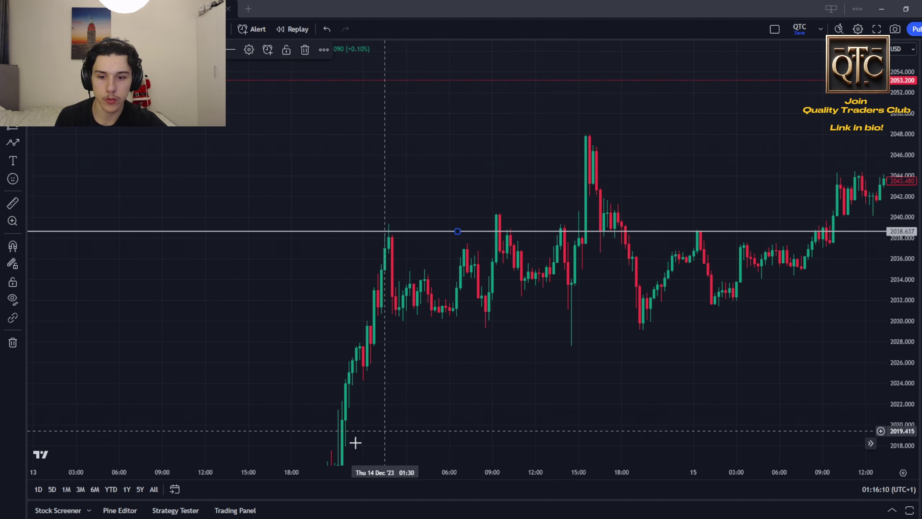
pyautogui.press('Escape')
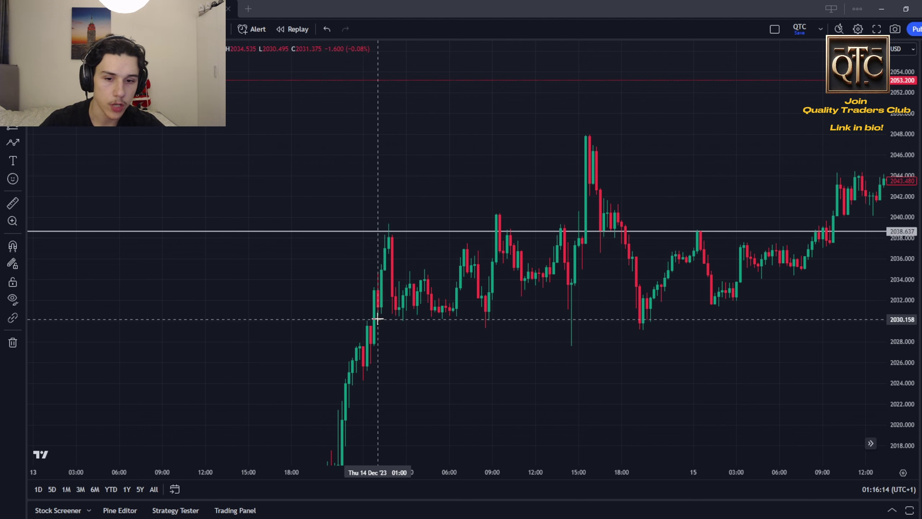
# - Place a horizontal line at about 2029.5 across the 14 December lows and mark the zone below it with the Measure tool
pyautogui.hotkey('alt', 'h')
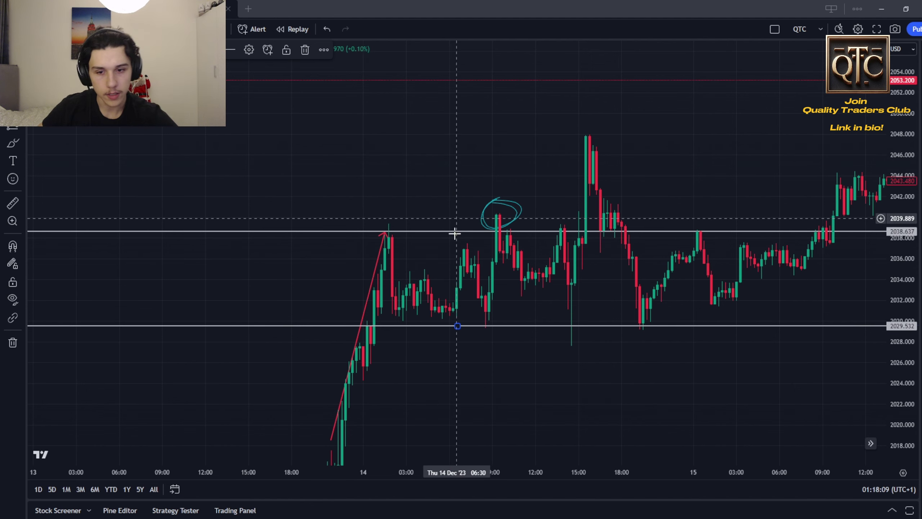
pyautogui.click(13, 203)
pyautogui.moveTo(354, 342); pyautogui.dragTo(737, 403)
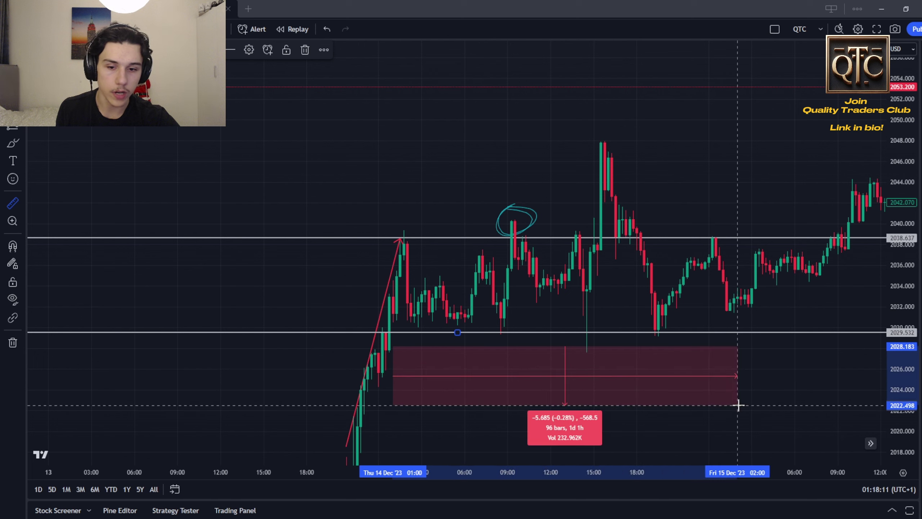
pyautogui.click(426, 423)
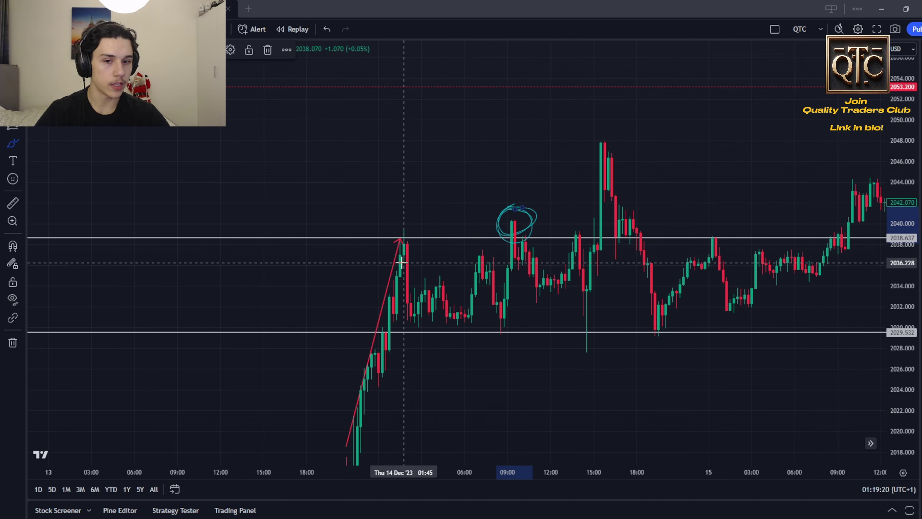
# - Brush a stroke rising from the circled high and another beneath the lower line as brief illustrations, undoing each one
pyautogui.moveTo(514, 227); pyautogui.dragTo(505, 174)
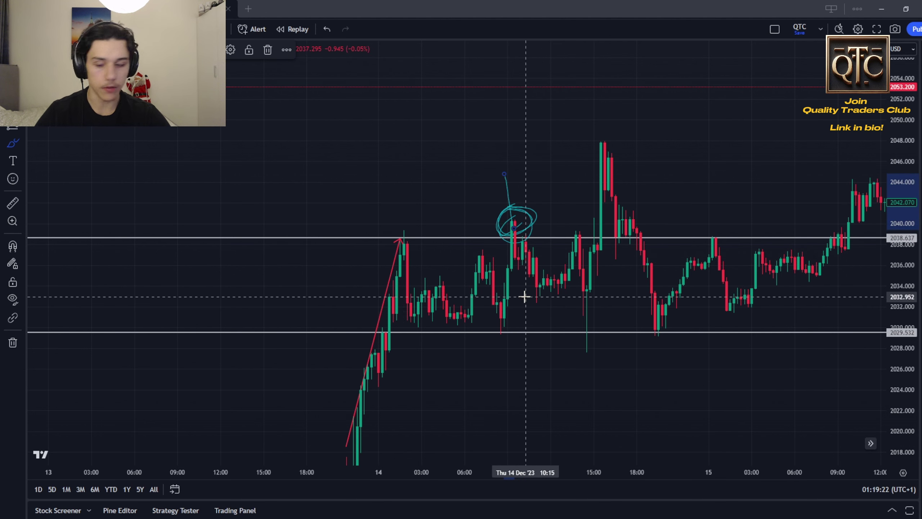
pyautogui.hotkey('ctrl', 'z')
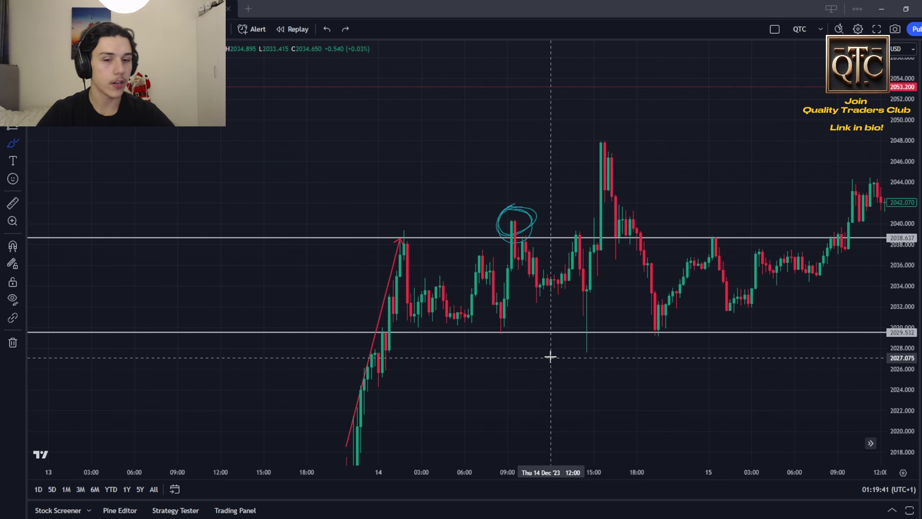
pyautogui.moveTo(603, 346); pyautogui.dragTo(298, 350)
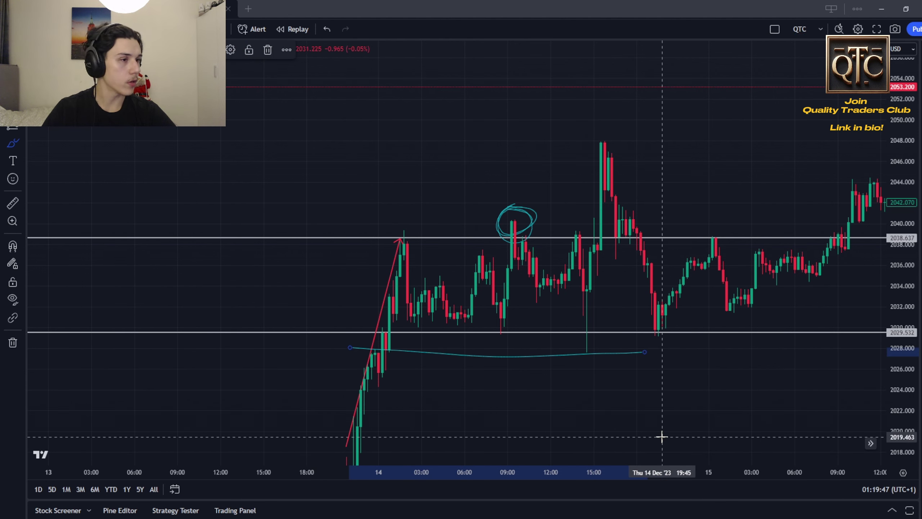
pyautogui.hotkey('ctrl', 'z')
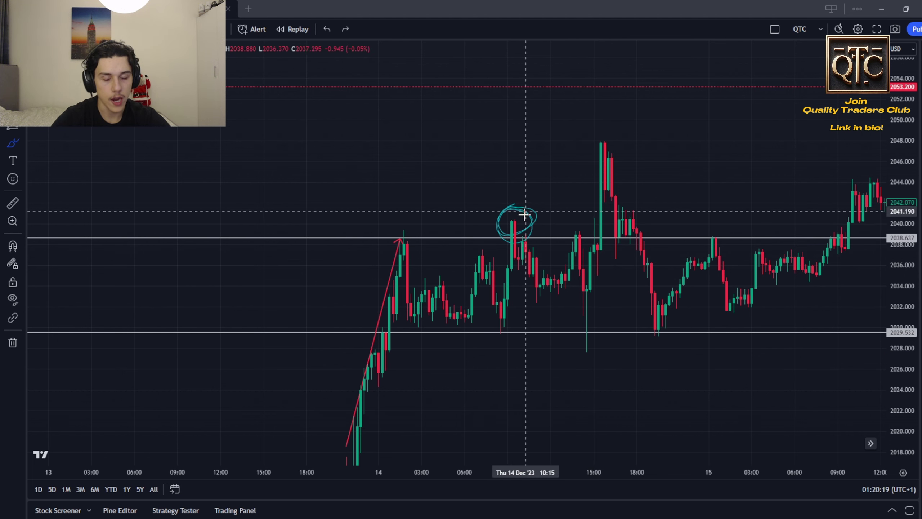
# - Circle the 14 December wick below the lower line and brush a short stroke just above the upper line near 15:00
pyautogui.moveTo(601, 342); pyautogui.dragTo(611, 344)
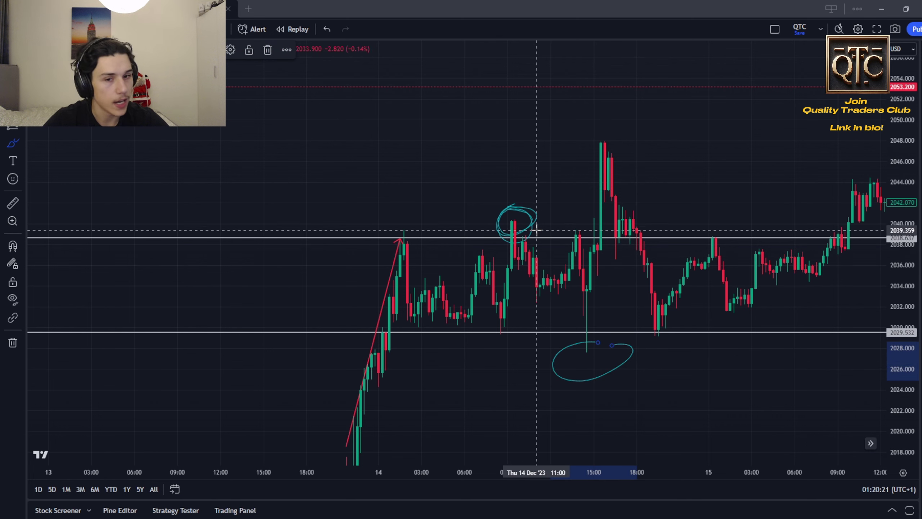
pyautogui.moveTo(514, 197); pyautogui.dragTo(524, 220)
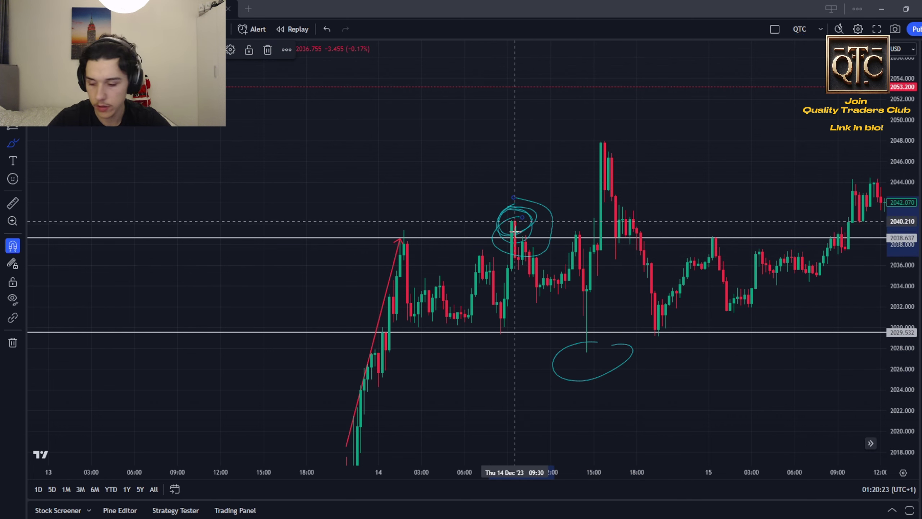
pyautogui.hotkey('ctrl', 'z')
pyautogui.moveTo(558, 231); pyautogui.dragTo(626, 228)
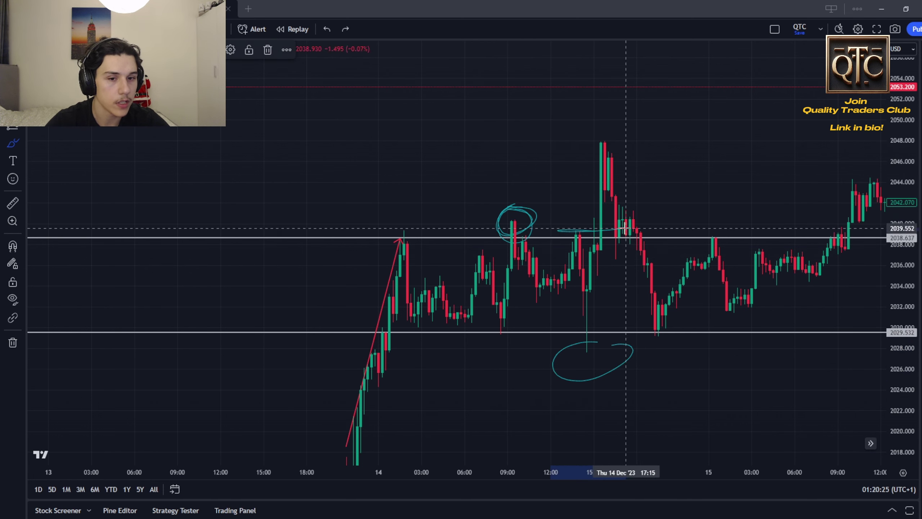